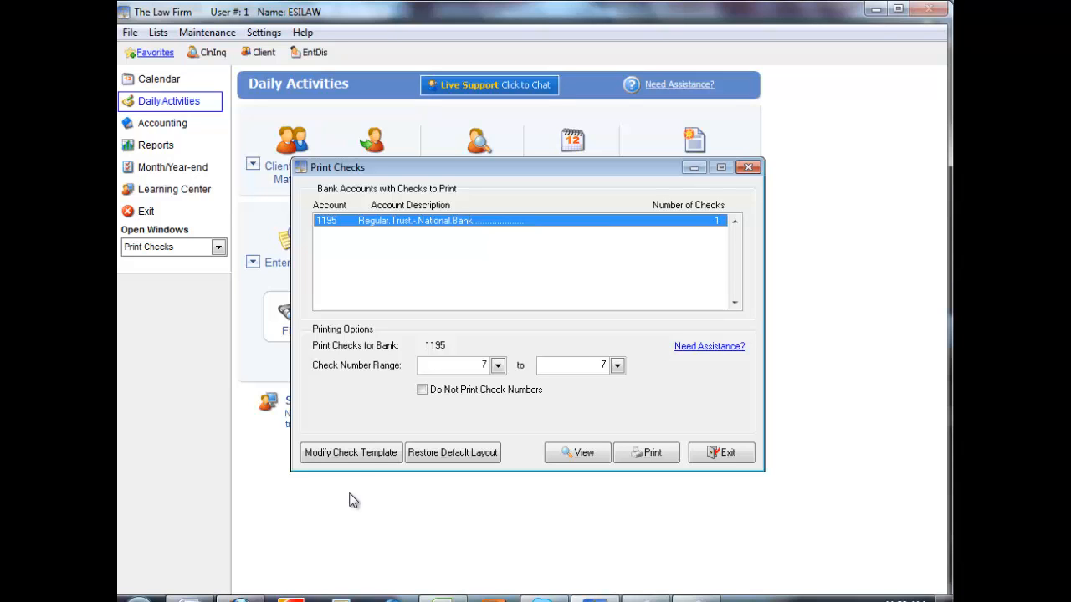
# Open the check template for modification and reposition the check number field just above the date field in the group footer
pyautogui.click(351, 453)
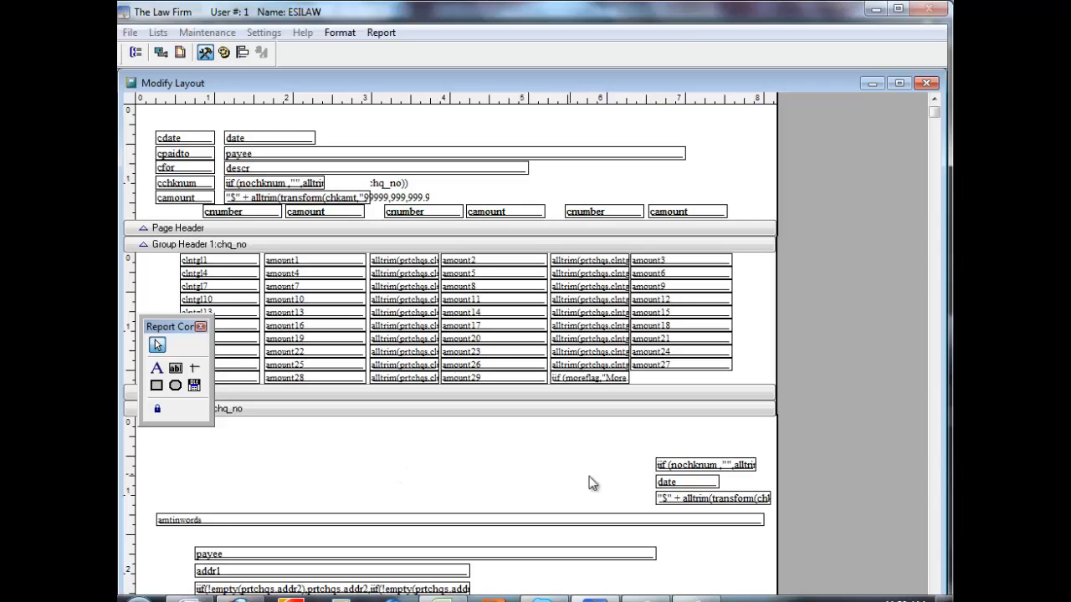
pyautogui.moveTo(685, 465)
pyautogui.mouseDown()
pyautogui.moveTo(527, 449)
pyautogui.moveTo(688, 453)
pyautogui.mouseUp()
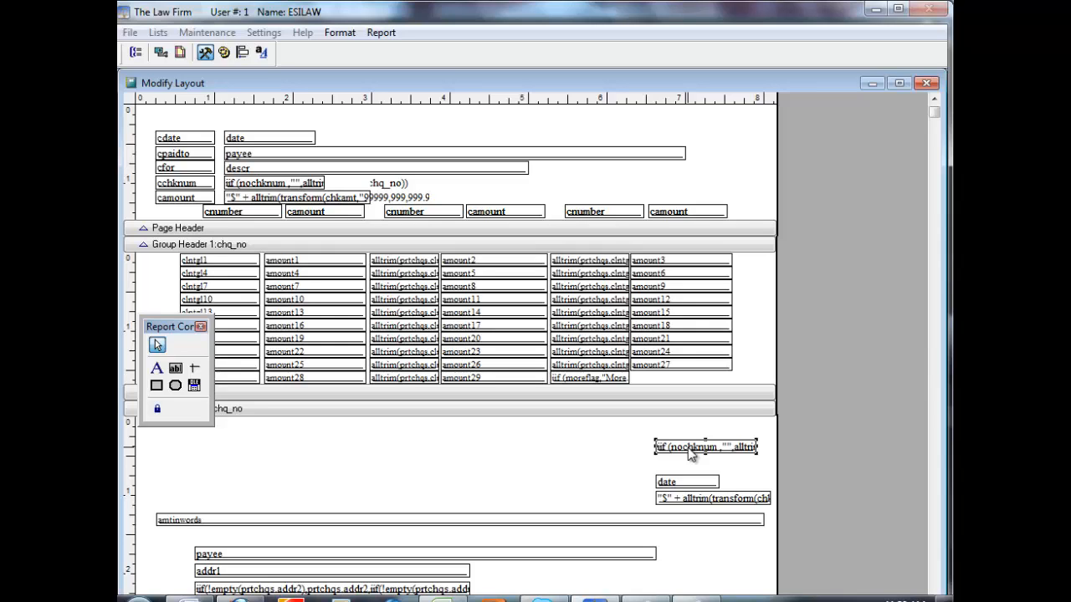
pyautogui.press('Down')
pyautogui.press('Down')
pyautogui.press('Down')
pyautogui.press('Down')
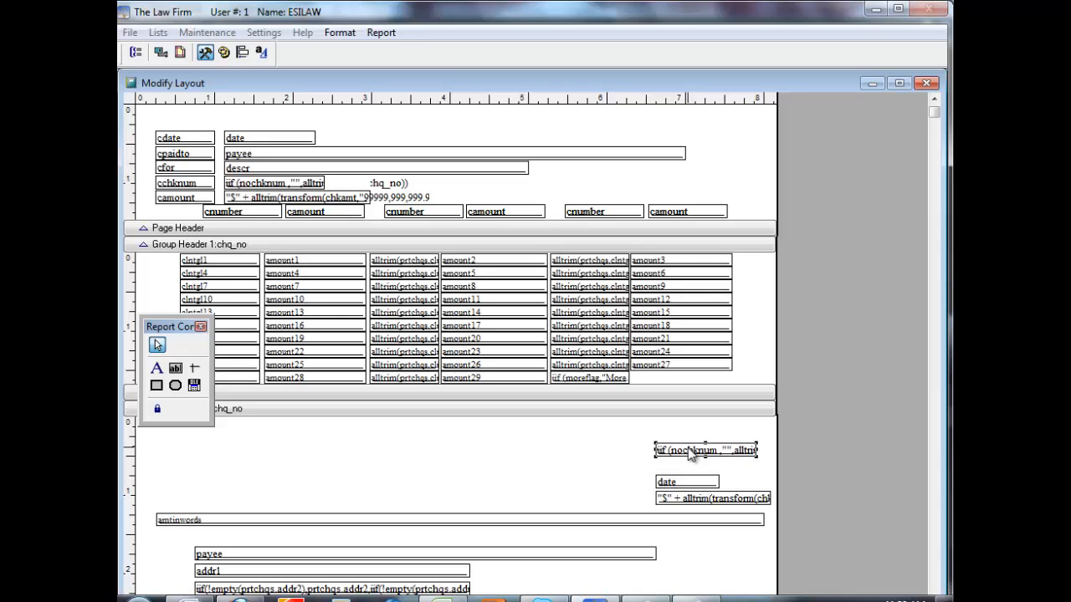
pyautogui.press('Down')
pyautogui.press('Down')
pyautogui.press('Down')
pyautogui.press('Down')
pyautogui.press('Down')
pyautogui.press('Down')
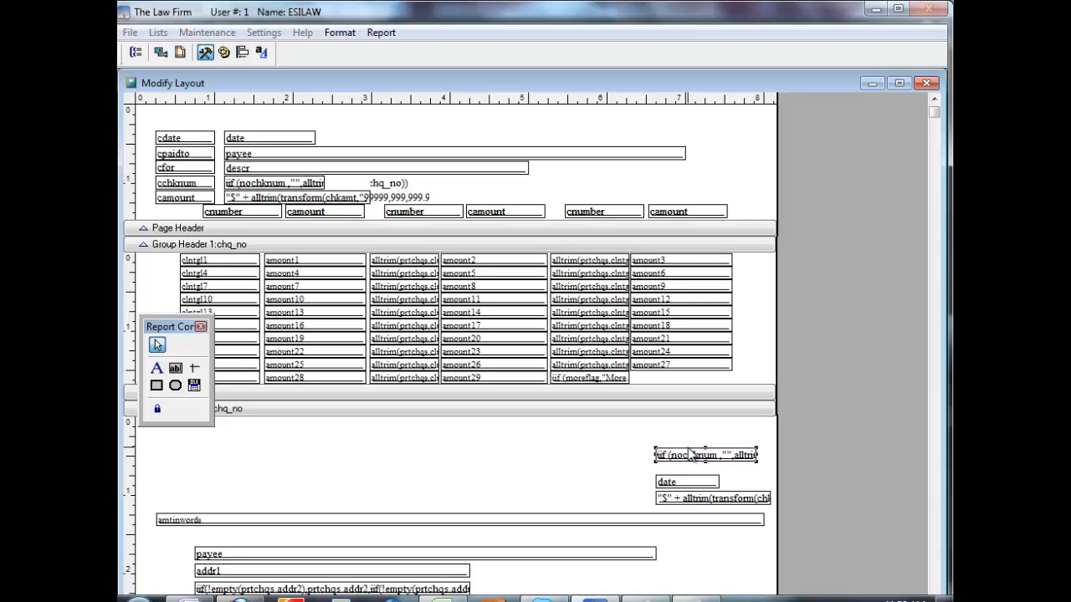
pyautogui.press('Down')
pyautogui.press('Down')
pyautogui.press('Down')
pyautogui.press('Down')
pyautogui.press('Down')
pyautogui.press('Down')
pyautogui.press('Down')
pyautogui.press('Down')
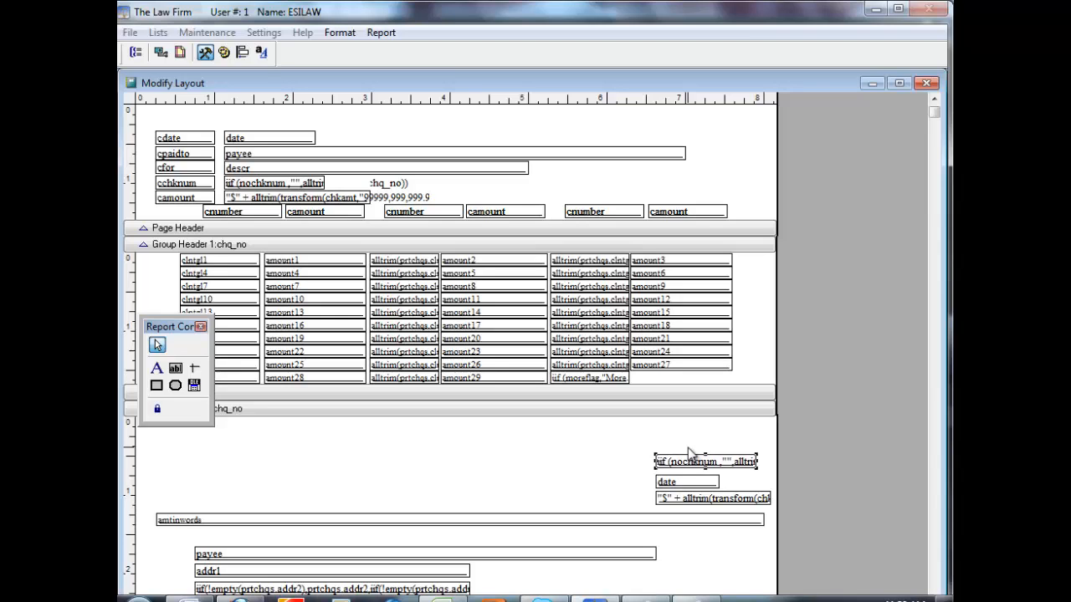
pyautogui.press('Down')
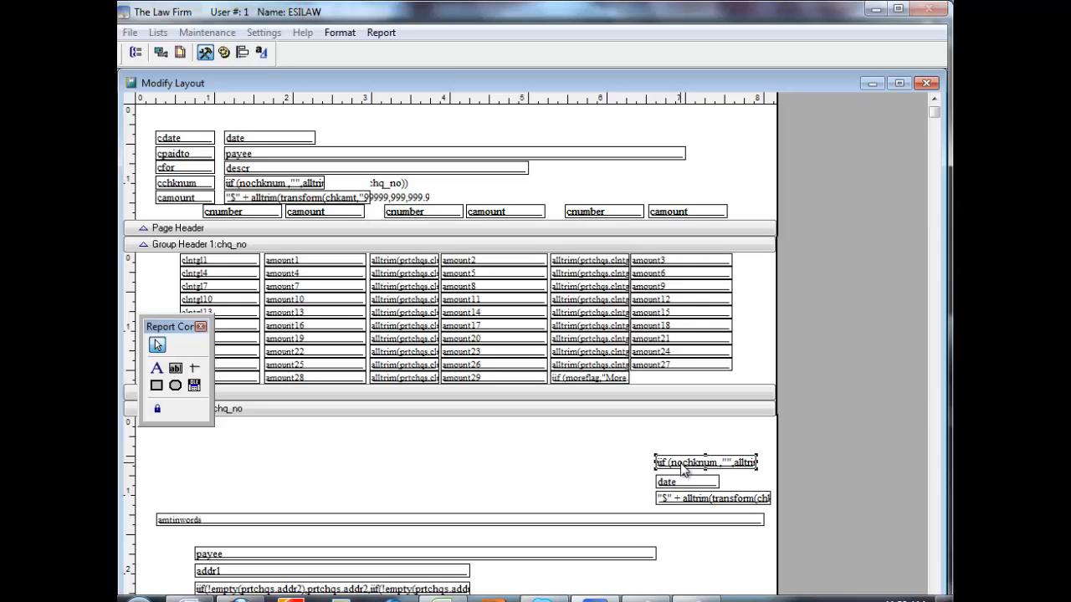
# Delete the check number field above the date field in the group footer
pyautogui.press('Delete')
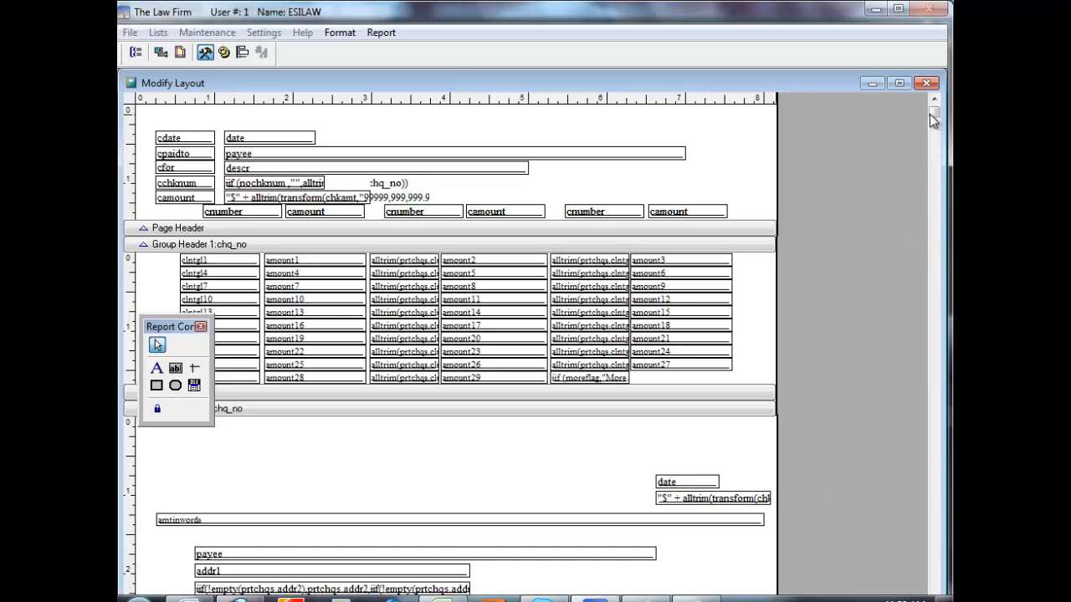
# Select the payee field and the four address fields below it in the group footer and shift them together slightly left and down
pyautogui.moveTo(934, 120); pyautogui.dragTo(930, 246)
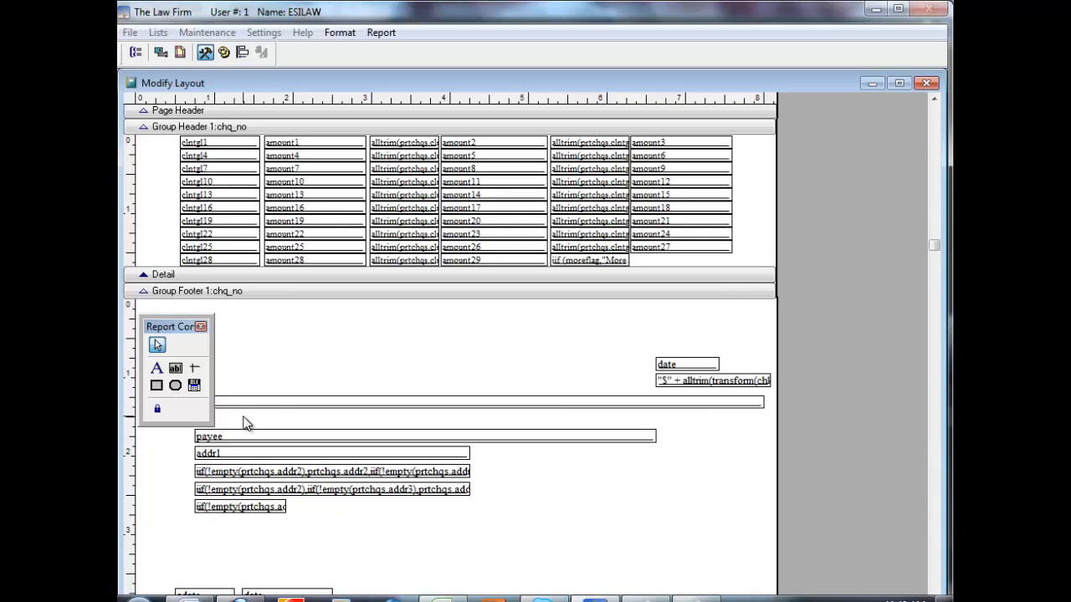
pyautogui.moveTo(244, 416); pyautogui.dragTo(281, 533)
pyautogui.moveTo(281, 533); pyautogui.dragTo(277, 536)
pyautogui.press('Down')
pyautogui.press('Down')
pyautogui.press('Down')
pyautogui.press('Down')
pyautogui.press('Down')
pyautogui.press('Down')
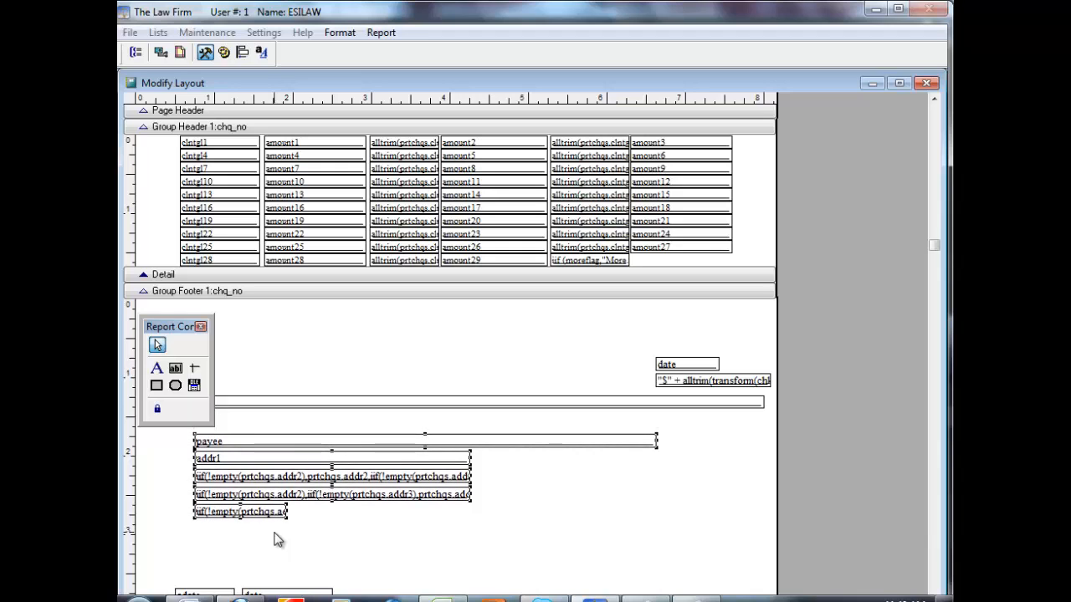
pyautogui.press('Left')
pyautogui.press('Left')
pyautogui.press('Left')
pyautogui.press('Left')
pyautogui.press('Left')
pyautogui.press('Left')
pyautogui.press('Left')
pyautogui.press('Left')
pyautogui.press('Left')
pyautogui.press('Left')
pyautogui.press('Left')
pyautogui.press('Left')
pyautogui.press('Left')
pyautogui.press('Left')
pyautogui.press('Left')
pyautogui.press('Left')
pyautogui.press('Left')
pyautogui.press('Left')
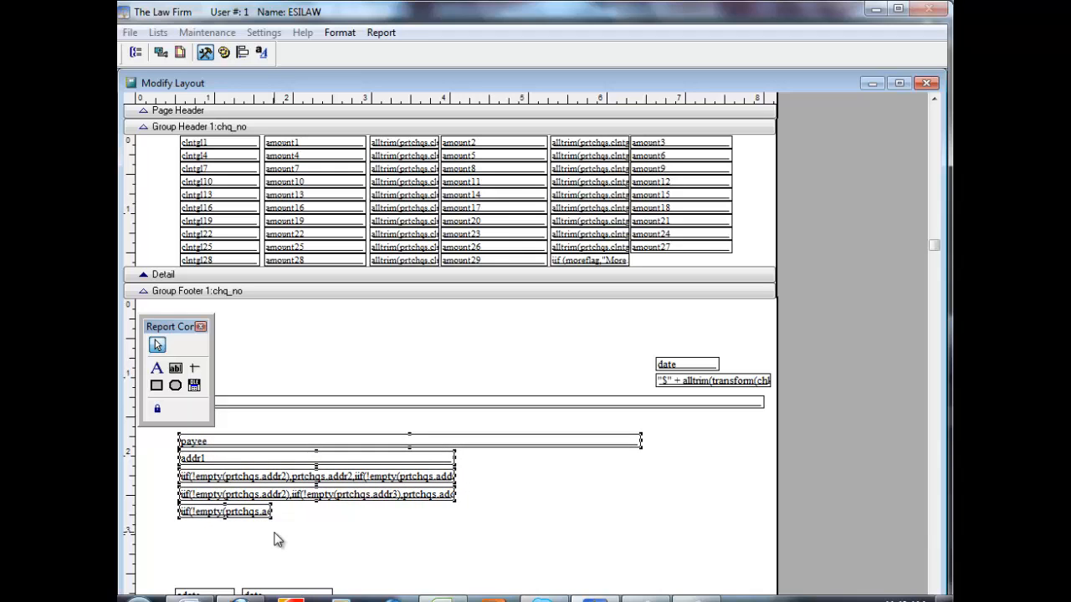
pyautogui.press('Up')
pyautogui.press('Up')
pyautogui.press('Up')
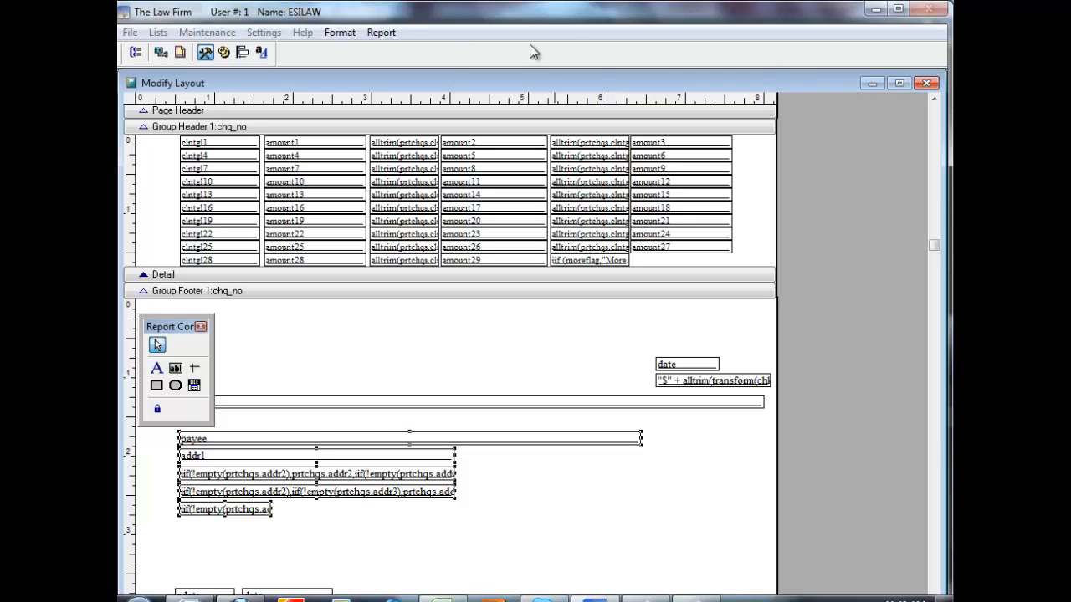
# Close the check layout and save the changes to esicheks.frx
pyautogui.click(926, 84)
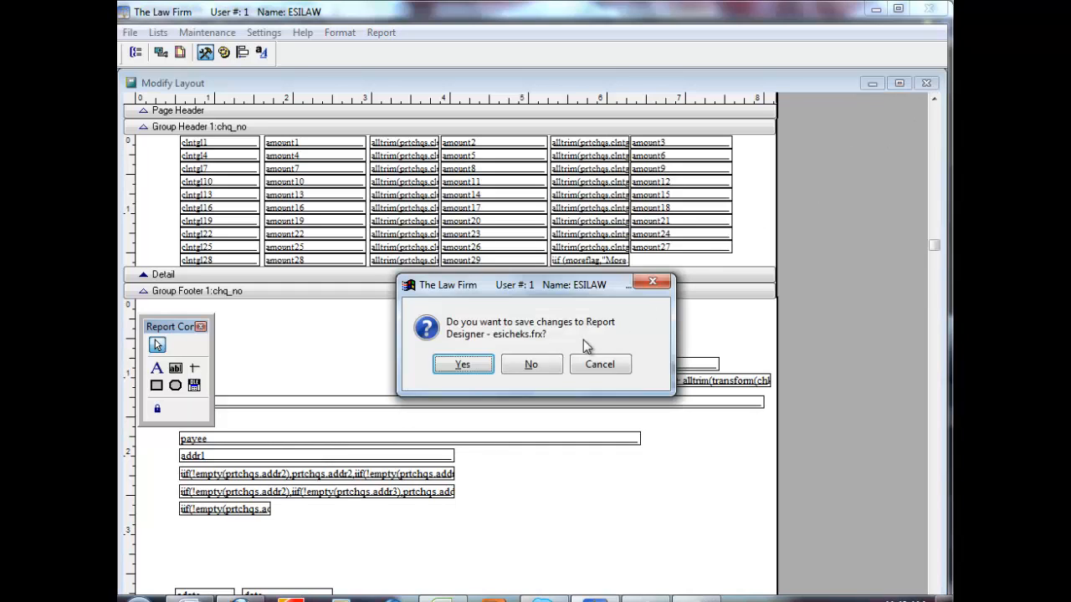
pyautogui.click(471, 366)
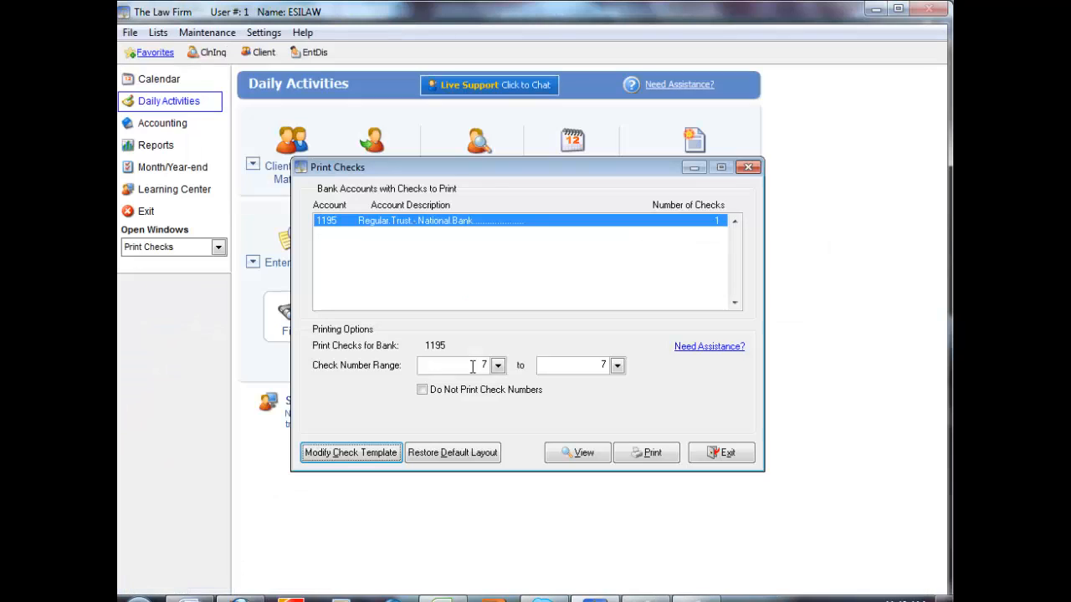